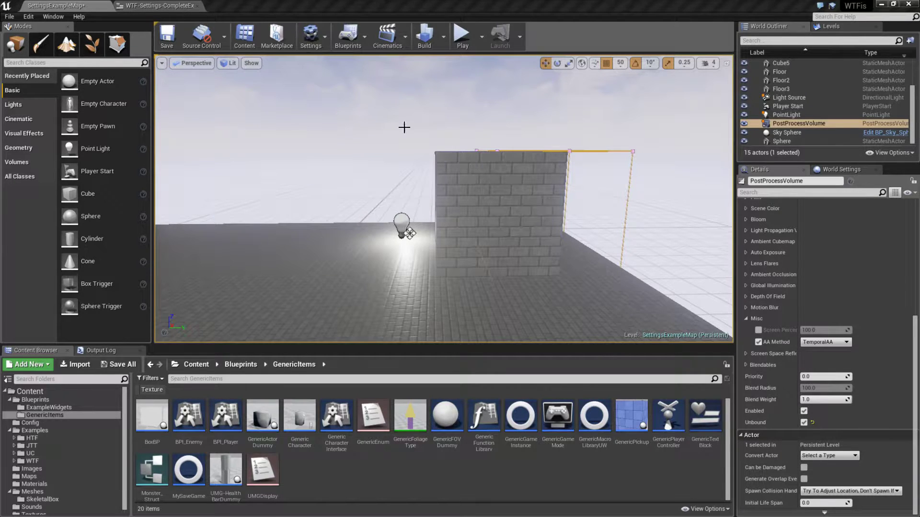
Step: Open the settings widget's Event Graph and frame the Set Anti Aliasing Quality node
{"action": "left_click", "coordinate": [154, 7]}
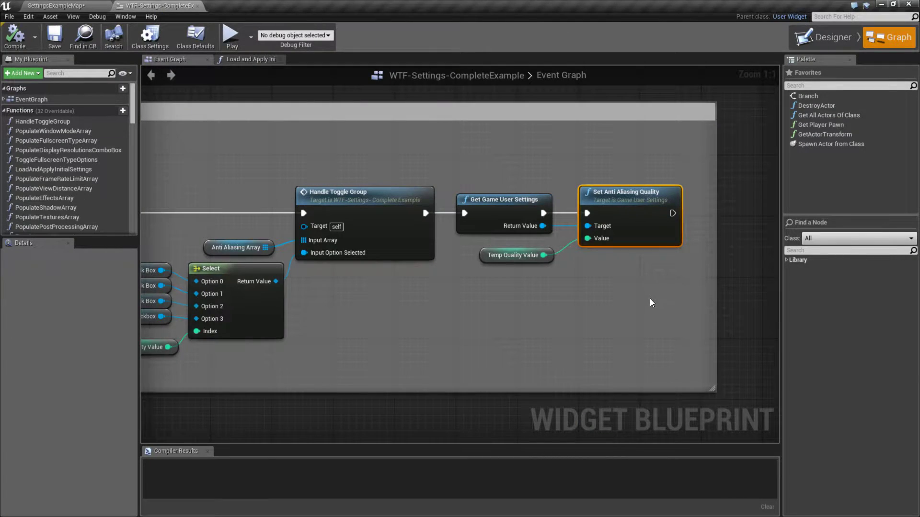
{"action": "right_click_drag", "start_coordinate": [650, 303], "coordinate": [595, 306]}
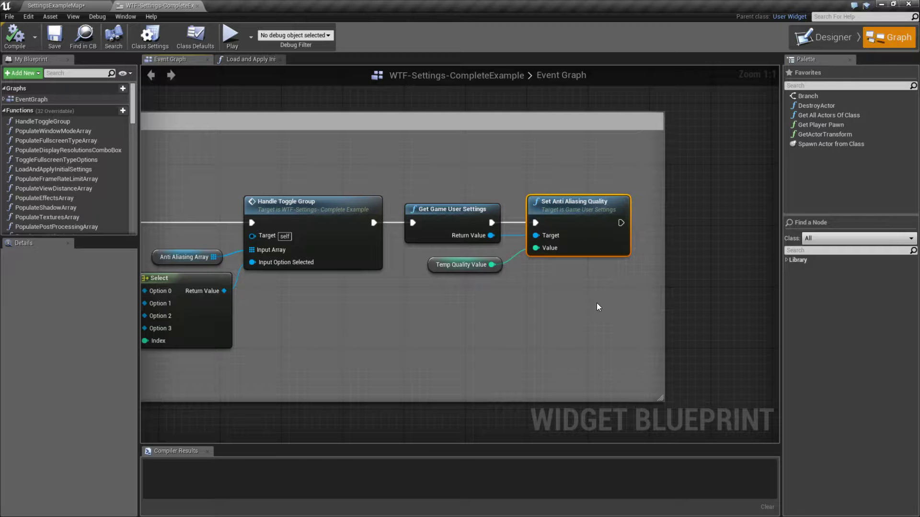
{"action": "right_click_drag", "start_coordinate": [574, 318], "coordinate": [483, 347]}
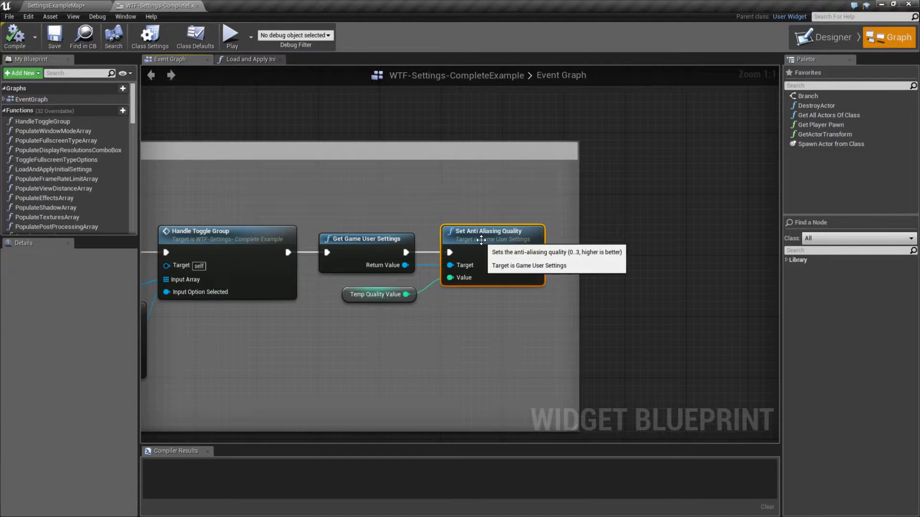
Step: Add a Get Anti Aliasing Quality node wired from the user settings, placed under the setter
{"action": "left_click_drag", "start_coordinate": [405, 265], "coordinate": [436, 321]}
{"action": "type", "text": "anti a"}
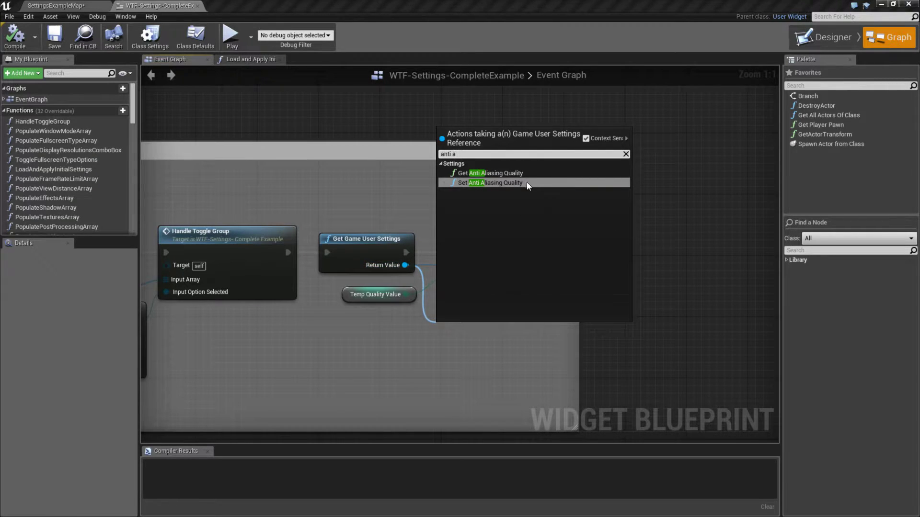
{"action": "left_click", "coordinate": [503, 174]}
{"action": "left_click_drag", "start_coordinate": [497, 337], "coordinate": [503, 314]}
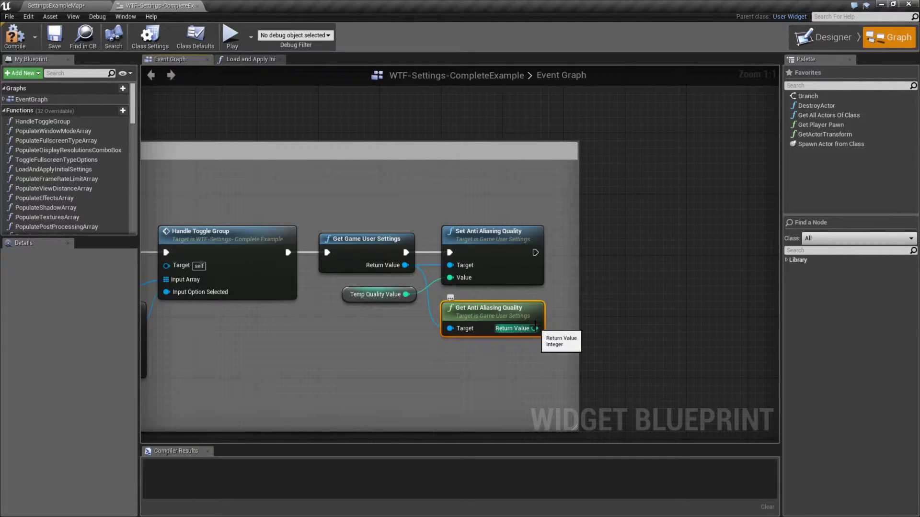
Step: Delete the trial Get Anti Aliasing Quality node and switch to the Scalability Reference docs
{"action": "left_click", "coordinate": [485, 239]}
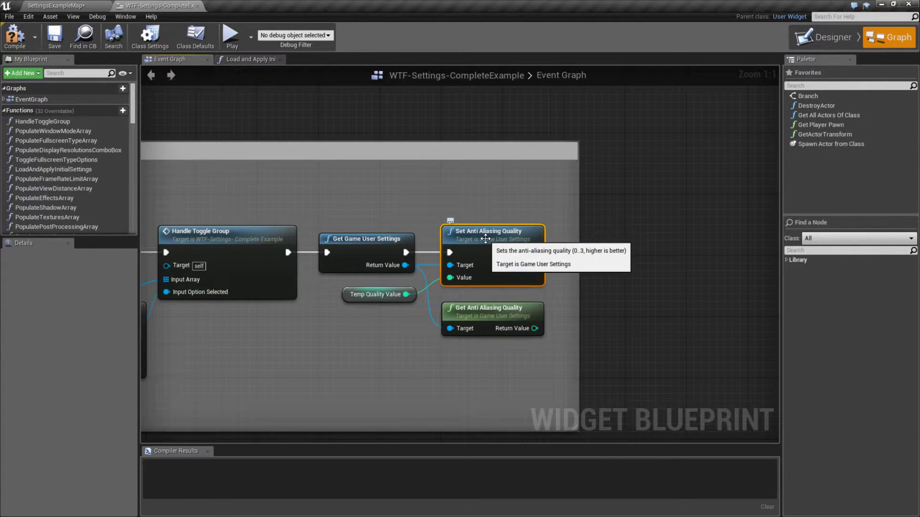
{"action": "left_click", "coordinate": [485, 333]}
{"action": "key", "text": "Delete"}
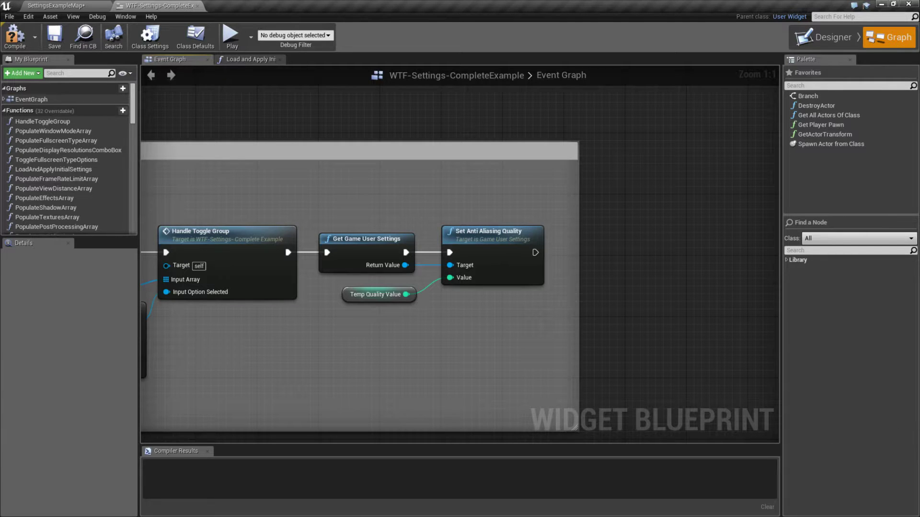
{"action": "key", "text": "alt+Tab"}
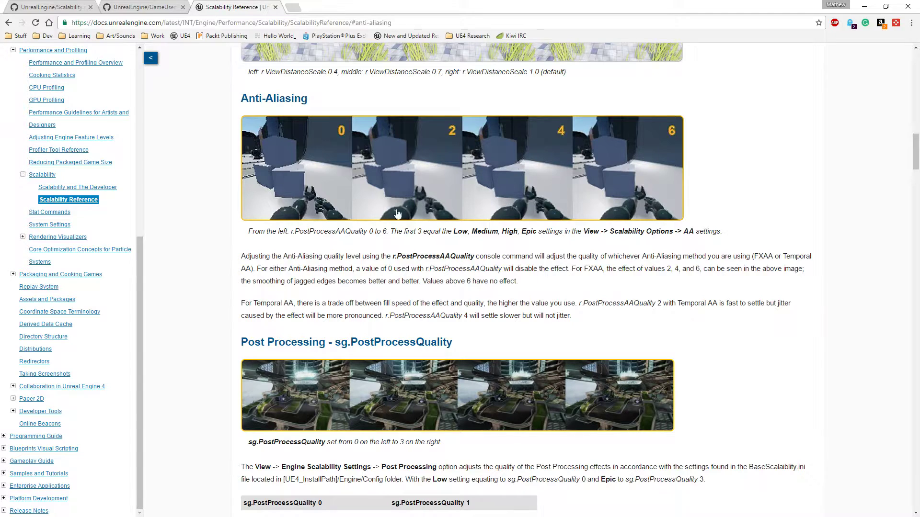
{"action": "left_click_drag", "start_coordinate": [393, 256], "coordinate": [476, 257]}
{"action": "left_click_drag", "start_coordinate": [401, 256], "coordinate": [477, 257]}
{"action": "left_click", "coordinate": [460, 279]}
{"action": "left_click_drag", "start_coordinate": [421, 269], "coordinate": [476, 257]}
{"action": "left_click", "coordinate": [448, 269]}
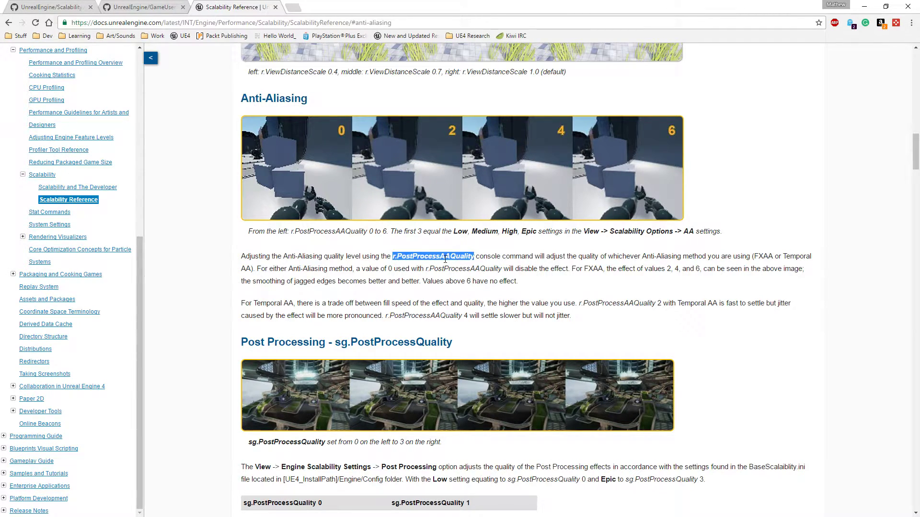
{"action": "left_click", "coordinate": [445, 259]}
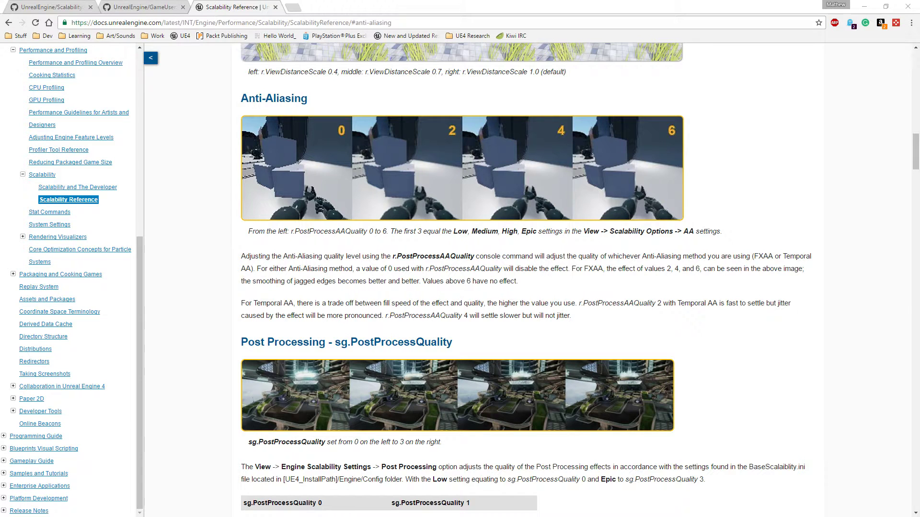
Step: Open BaseScalability.ini in Notepad and scroll to the AntiAliasingQuality sections
{"action": "double_click", "coordinate": [416, 327]}
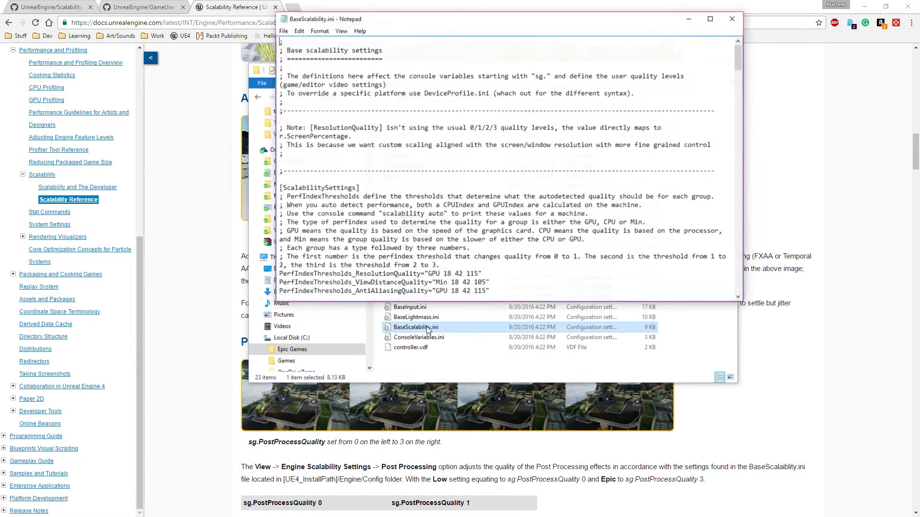
{"action": "scroll", "coordinate": [428, 244], "scroll_direction": "down", "scroll_amount": 9}
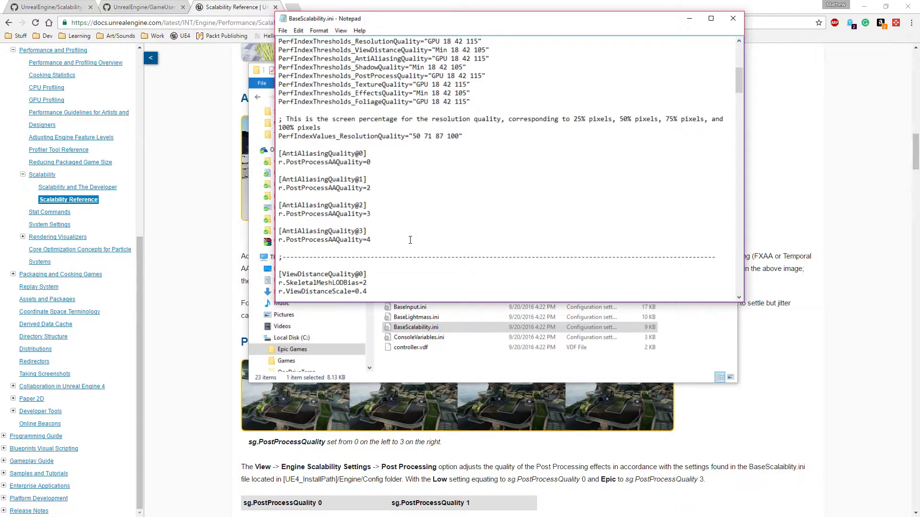
{"action": "left_click_drag", "start_coordinate": [444, 19], "coordinate": [539, 48]}
Step: Highlight the AntiAliasingQuality sections, including @3 with r.PostProcessAAQuality=4, then return to the docs
{"action": "left_click", "coordinate": [468, 269]}
{"action": "left_click_drag", "start_coordinate": [468, 269], "coordinate": [374, 182]}
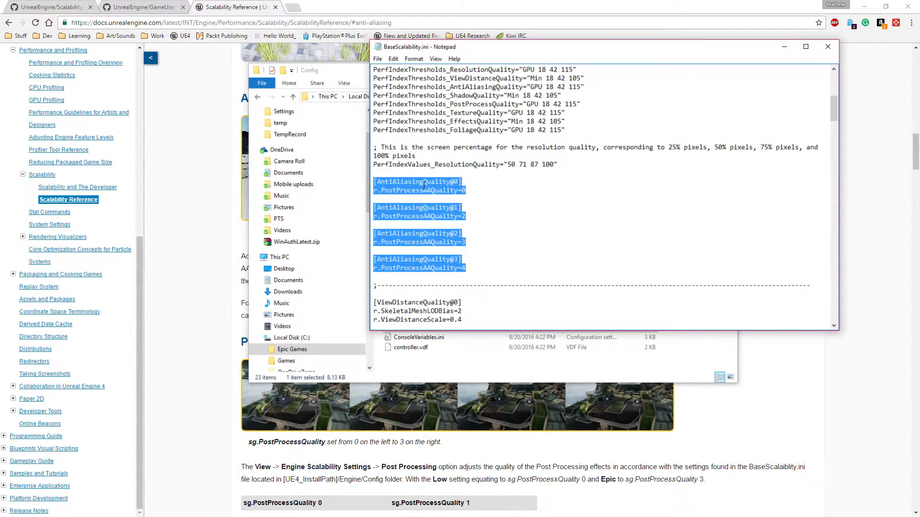
{"action": "left_click", "coordinate": [437, 182]}
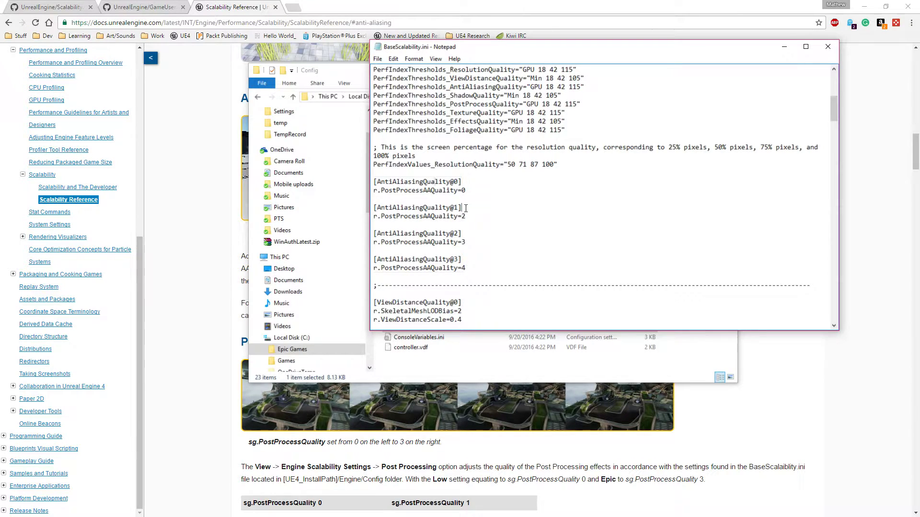
{"action": "left_click", "coordinate": [470, 260]}
{"action": "left_click", "coordinate": [469, 268]}
{"action": "left_click", "coordinate": [790, 456]}
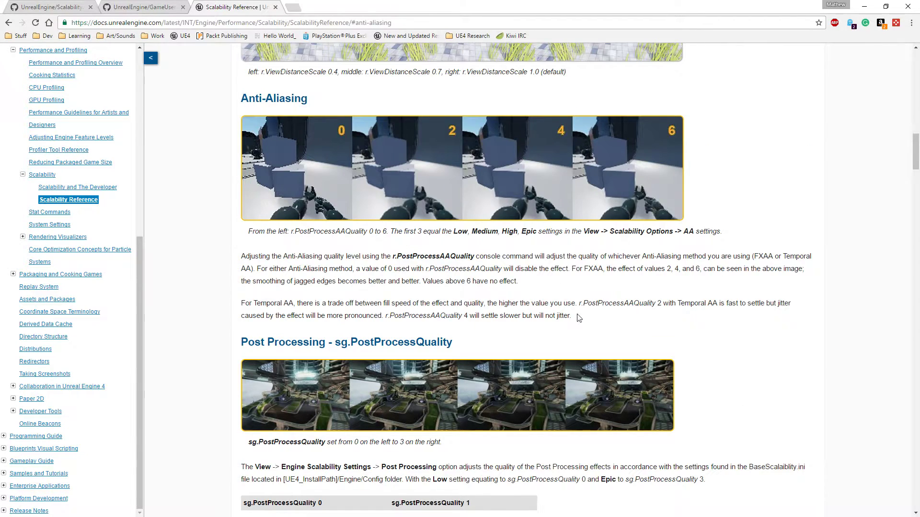
Step: Highlight the Anti-Aliasing doc passages on FXAA values and Temporal AA
{"action": "left_click_drag", "start_coordinate": [580, 269], "coordinate": [611, 271]}
{"action": "left_click", "coordinate": [615, 293]}
{"action": "left_click_drag", "start_coordinate": [676, 304], "coordinate": [721, 305]}
{"action": "left_click_drag", "start_coordinate": [576, 269], "coordinate": [665, 272]}
{"action": "left_click", "coordinate": [665, 271]}
Step: View the enlarged anti-aliasing comparison image, close it, and minimize Chrome
{"action": "left_click", "coordinate": [342, 175]}
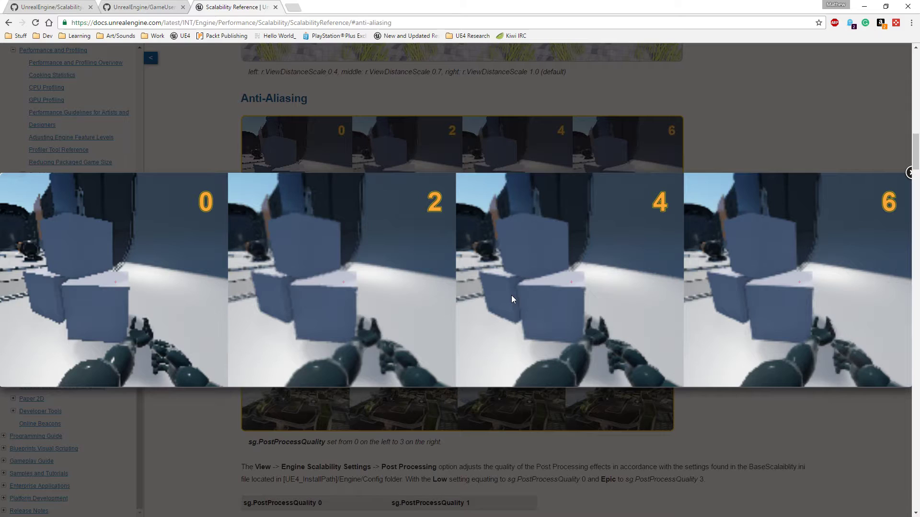
{"action": "left_click", "coordinate": [799, 137]}
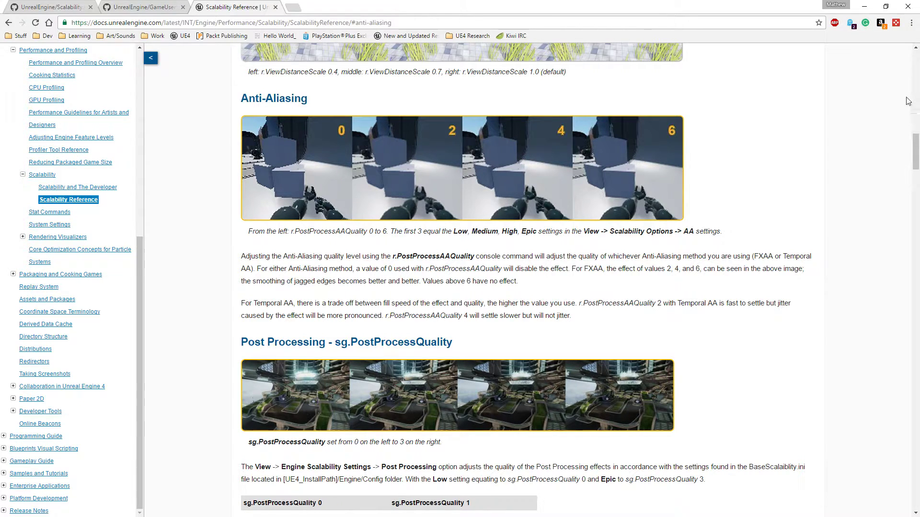
{"action": "left_click", "coordinate": [864, 6]}
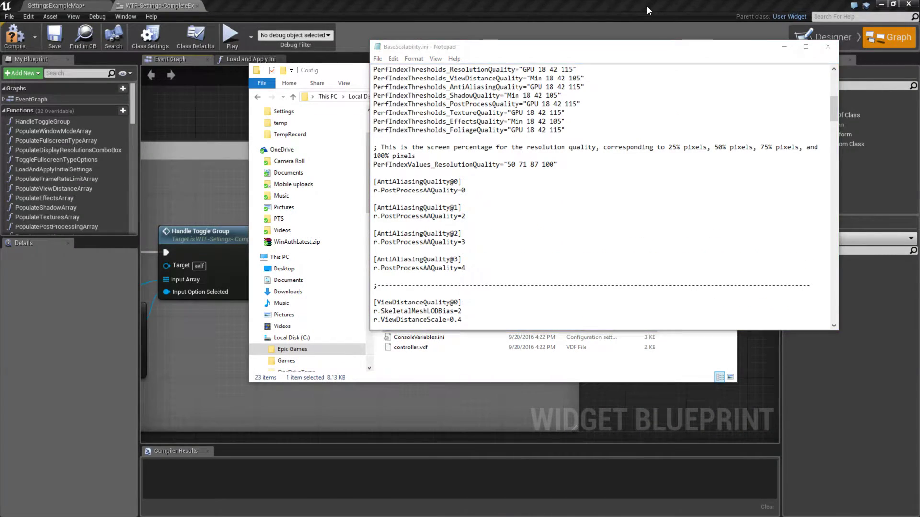
Step: Play the test map, set Anti Aliasing to EPIC then LOW, and stop playing
{"action": "left_click", "coordinate": [647, 7]}
{"action": "left_click", "coordinate": [55, 5]}
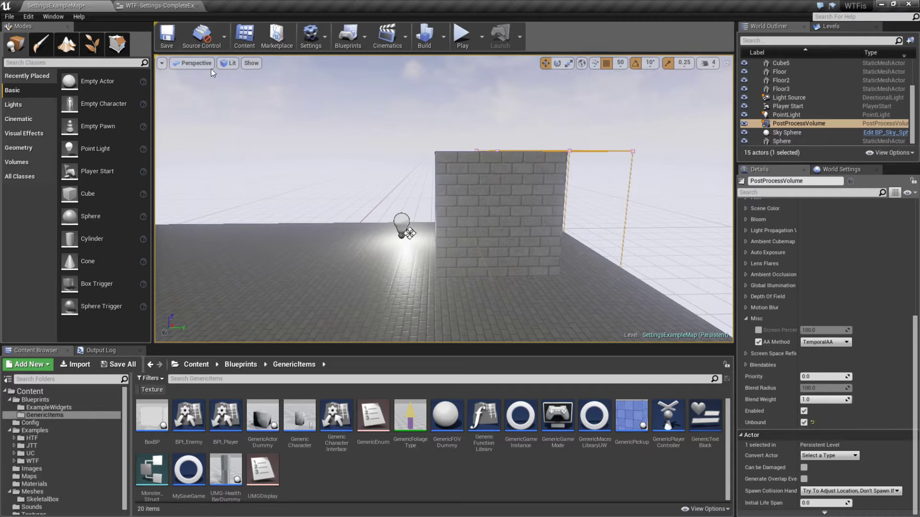
{"action": "left_click", "coordinate": [459, 36]}
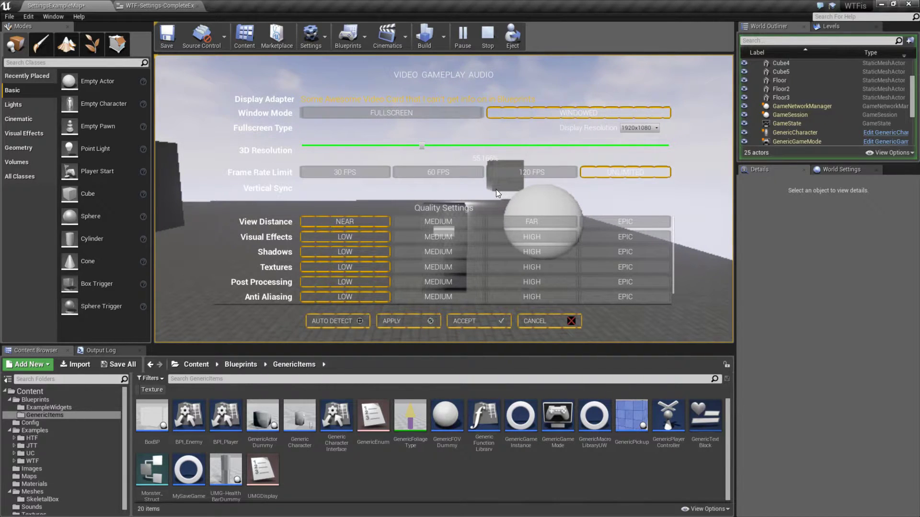
{"action": "scroll", "coordinate": [430, 285], "scroll_direction": "down", "scroll_amount": 1}
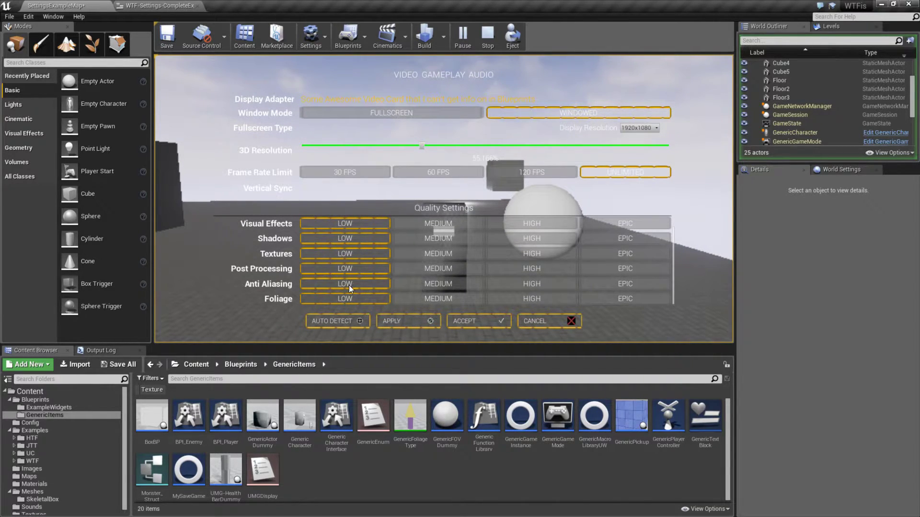
{"action": "left_click", "coordinate": [627, 285]}
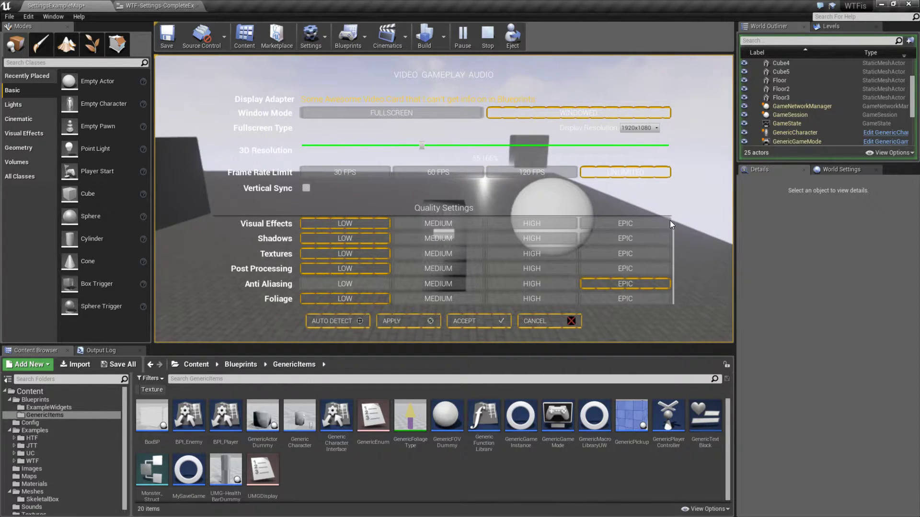
{"action": "left_click", "coordinate": [348, 287]}
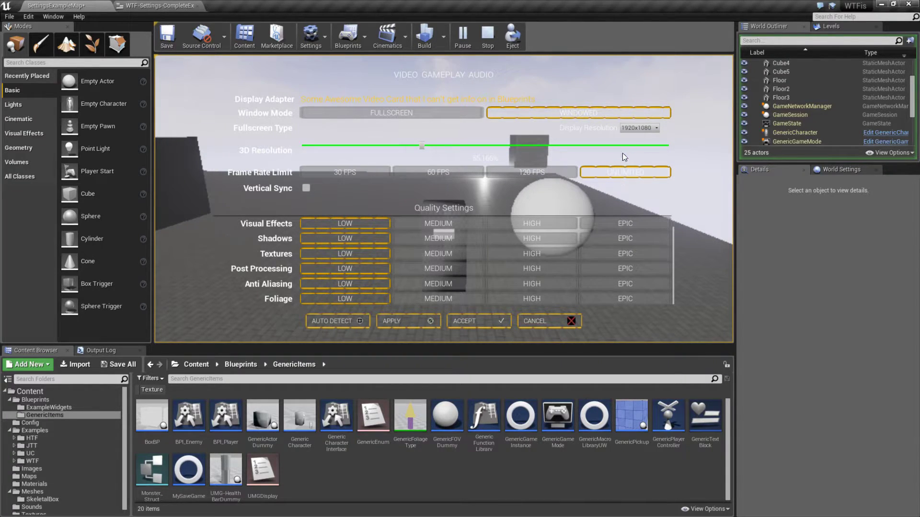
{"action": "left_click", "coordinate": [489, 35]}
Step: Save the widget blueprint and launch the game as a Standalone Game
{"action": "left_click", "coordinate": [482, 36]}
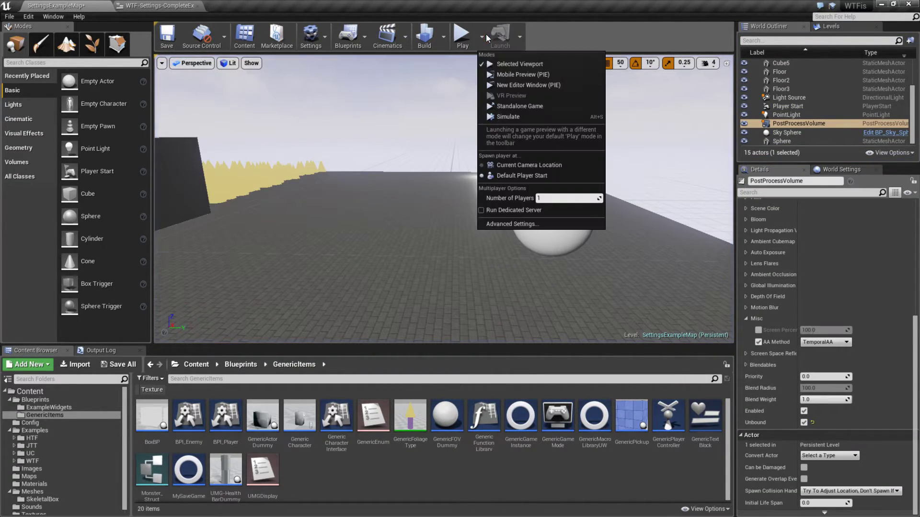
{"action": "left_click", "coordinate": [504, 106]}
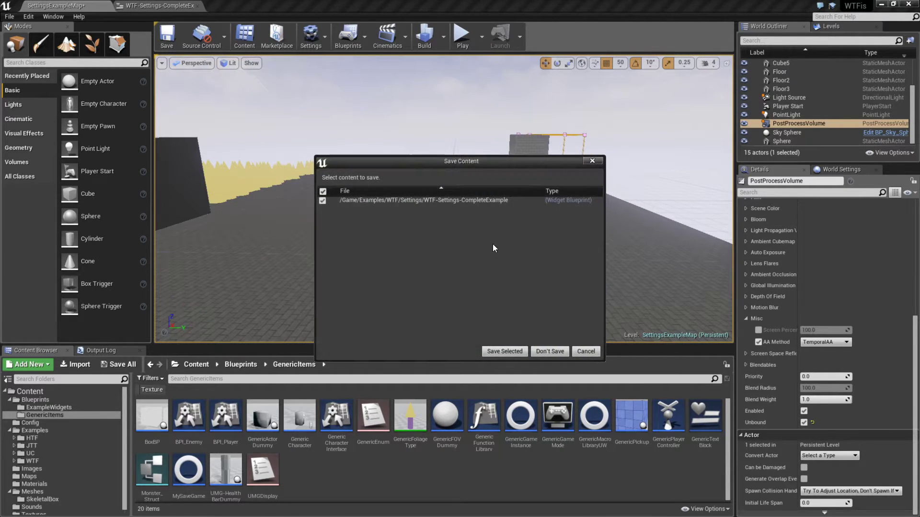
{"action": "left_click", "coordinate": [503, 351]}
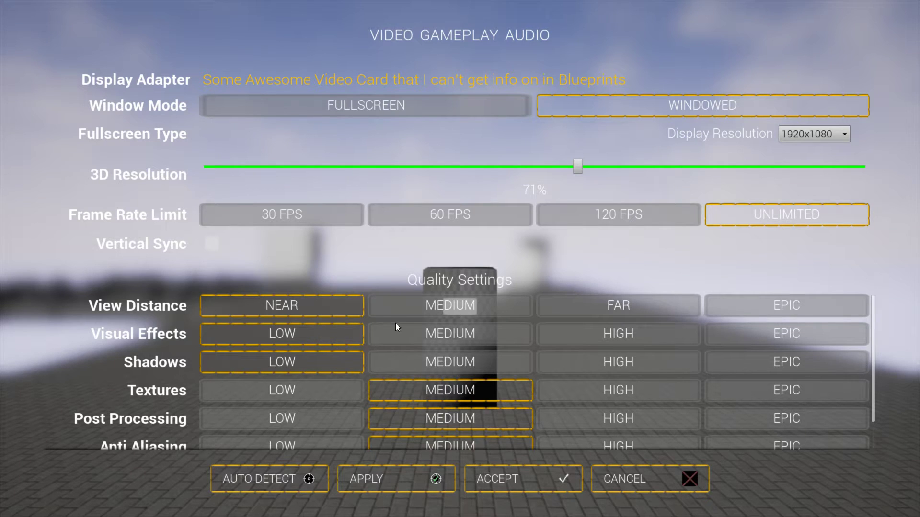
Step: Set Anti Aliasing, Post Processing and Textures to LOW, raise Anti Aliasing to EPIC, and exit
{"action": "scroll", "coordinate": [288, 419], "scroll_direction": "down", "scroll_amount": 2}
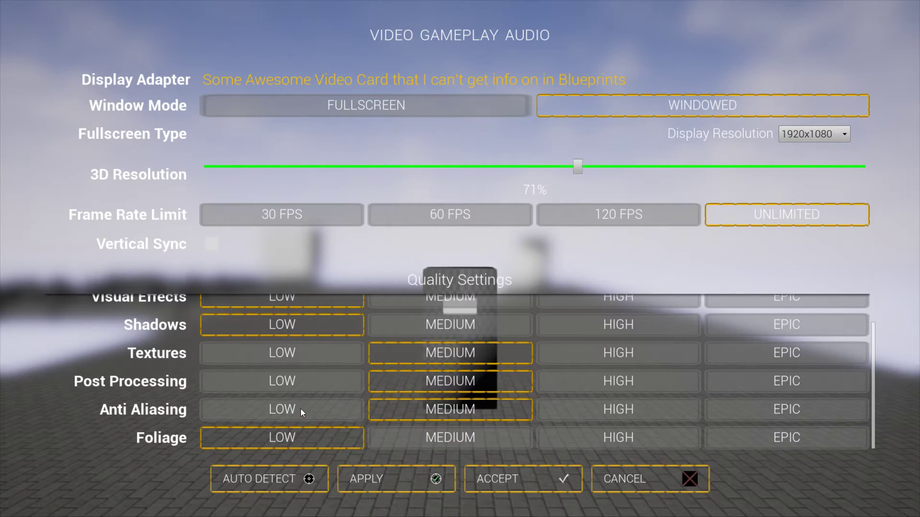
{"action": "left_click", "coordinate": [300, 410]}
{"action": "left_click", "coordinate": [296, 381]}
{"action": "left_click", "coordinate": [294, 352]}
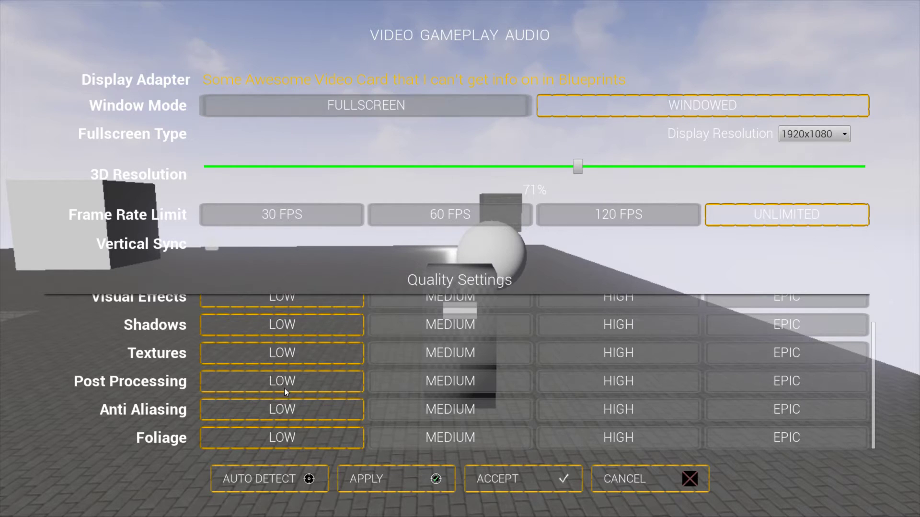
{"action": "left_click", "coordinate": [783, 412]}
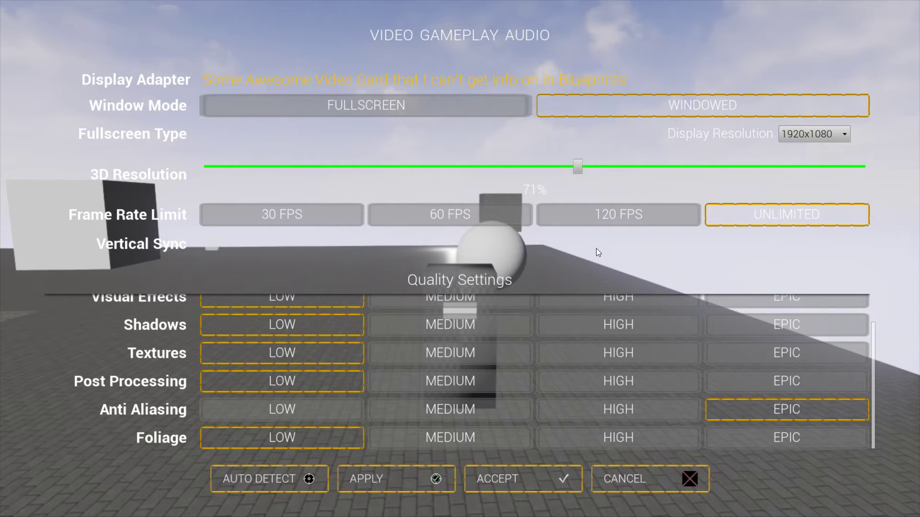
{"action": "key", "text": "Escape"}
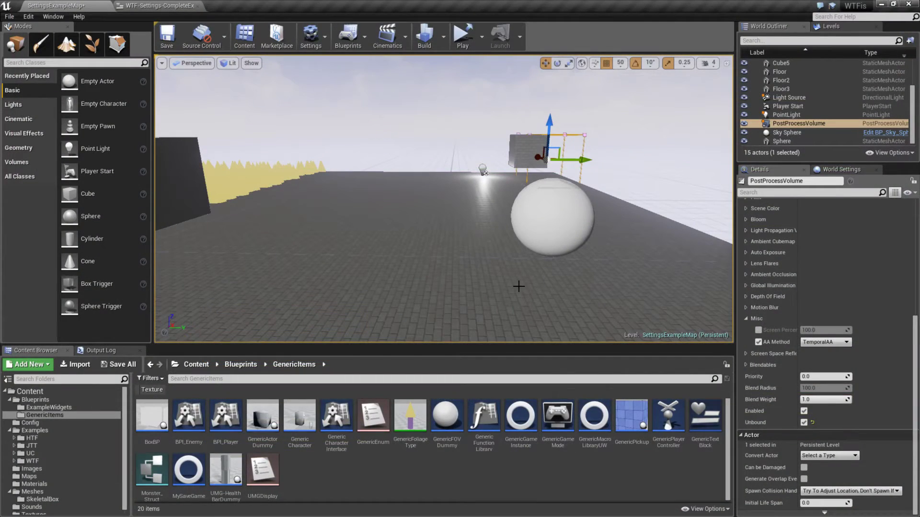
Step: Keep the PostProcessVolume's AA Method at TemporalAA and turn off its AA Method override
{"action": "left_click", "coordinate": [830, 343]}
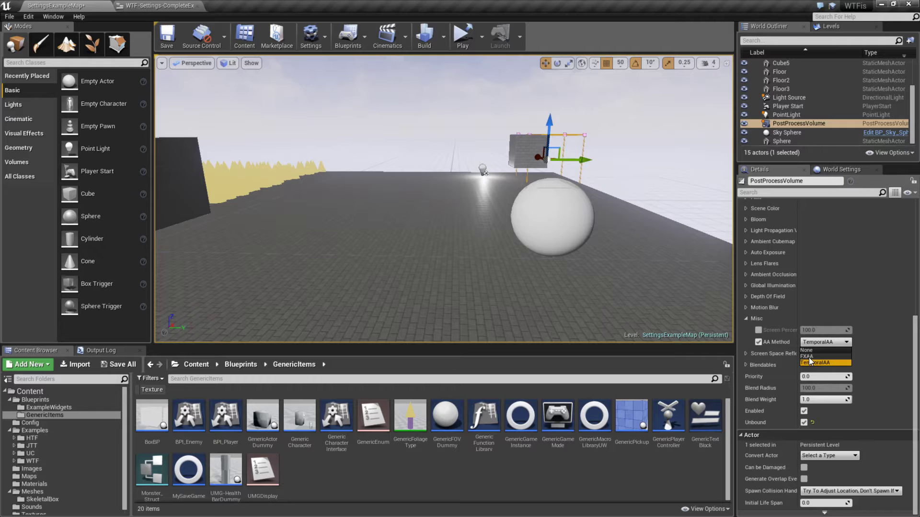
{"action": "left_click", "coordinate": [842, 343]}
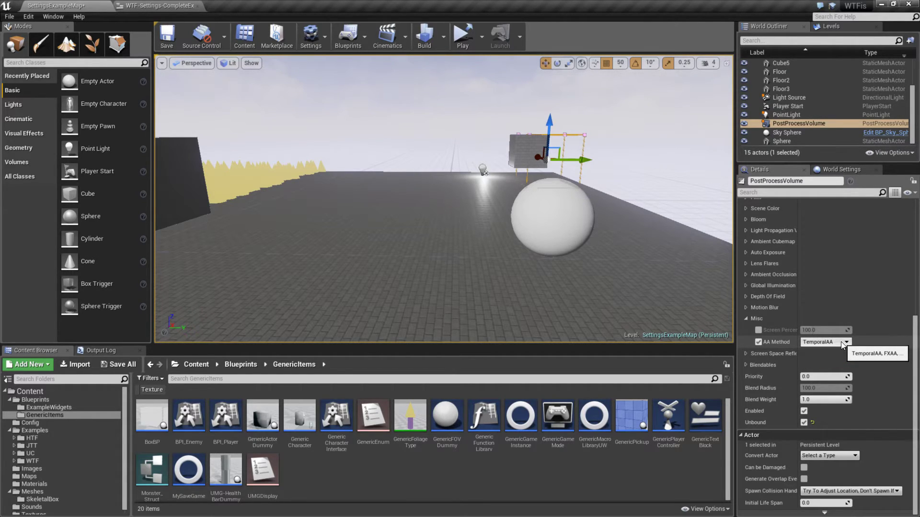
{"action": "left_click", "coordinate": [824, 343]}
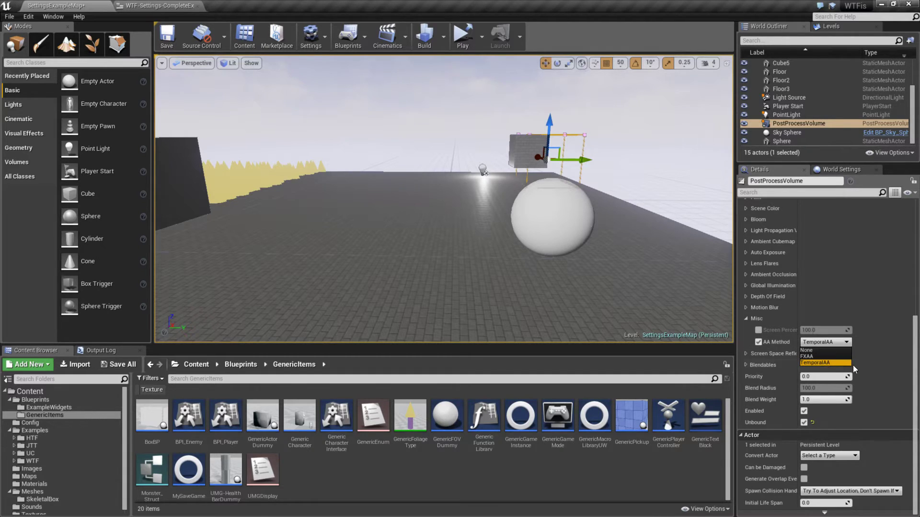
{"action": "left_click", "coordinate": [867, 357]}
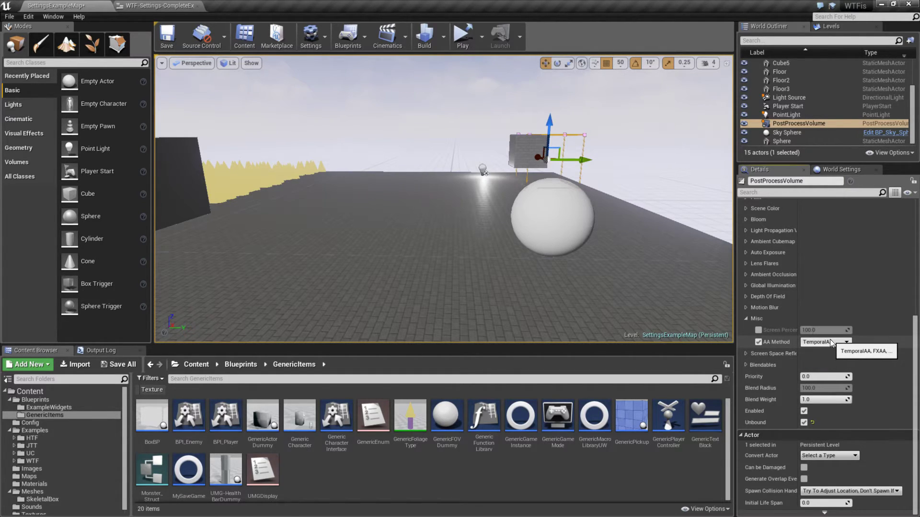
{"action": "left_click", "coordinate": [758, 342]}
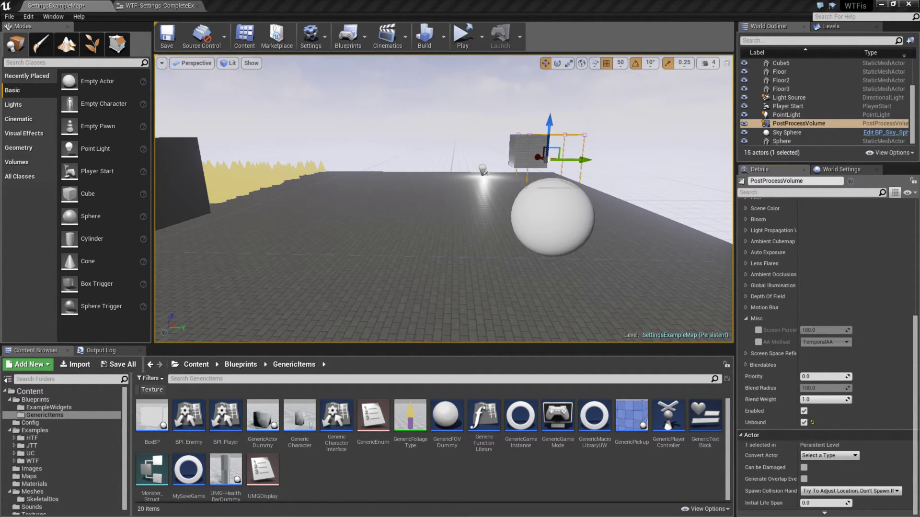
{"action": "key", "text": "alt+Tab"}
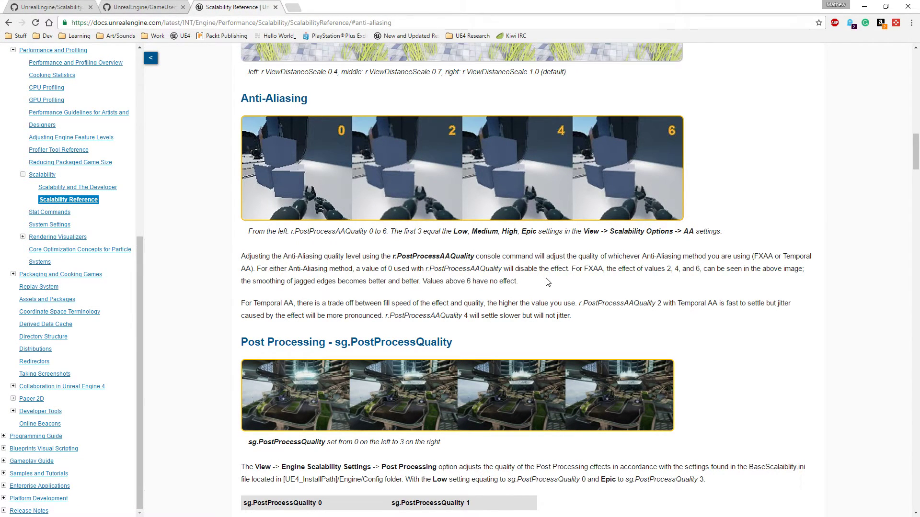
{"action": "key", "text": "alt+Tab"}
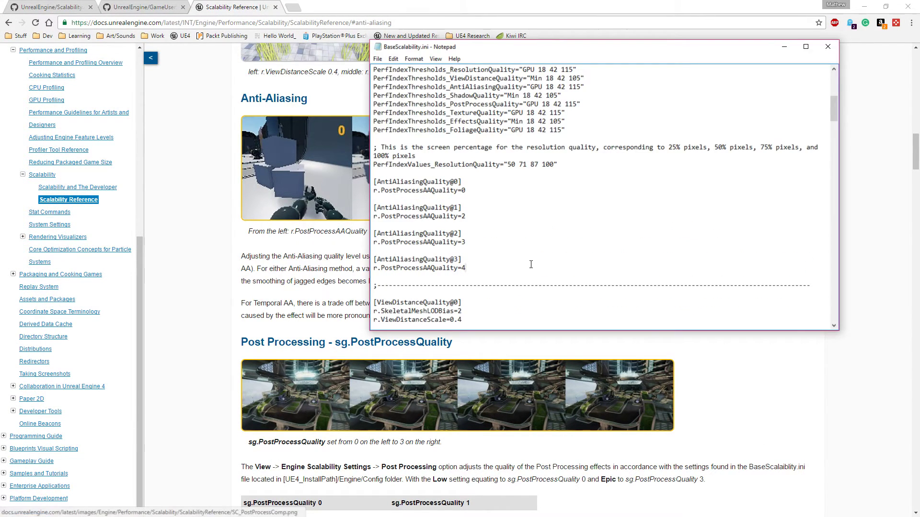
{"action": "left_click_drag", "start_coordinate": [472, 192], "coordinate": [374, 182]}
{"action": "left_click", "coordinate": [479, 267]}
{"action": "left_click", "coordinate": [508, 198]}
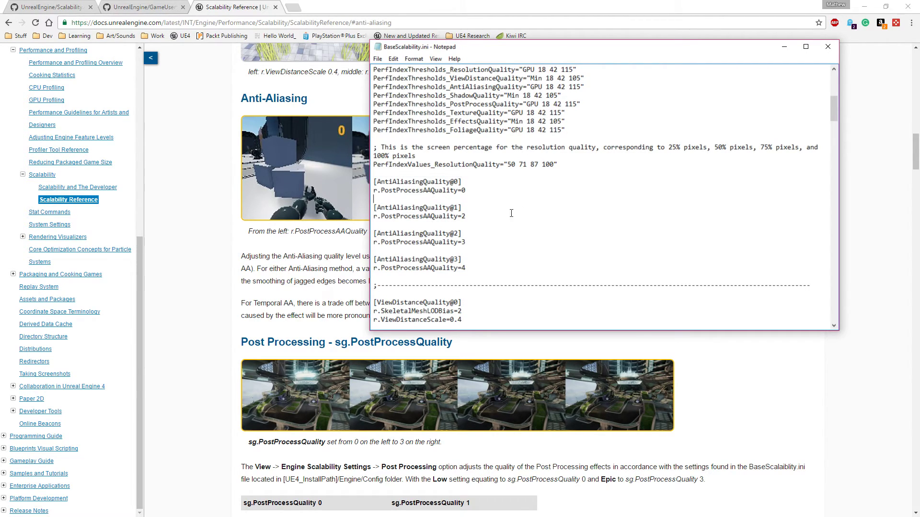
{"action": "left_click", "coordinate": [784, 48]}
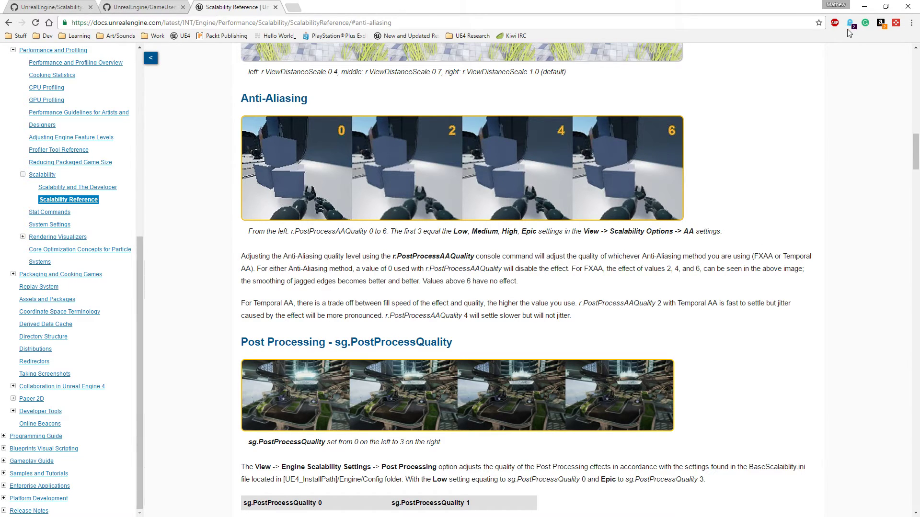
{"action": "left_click", "coordinate": [864, 6]}
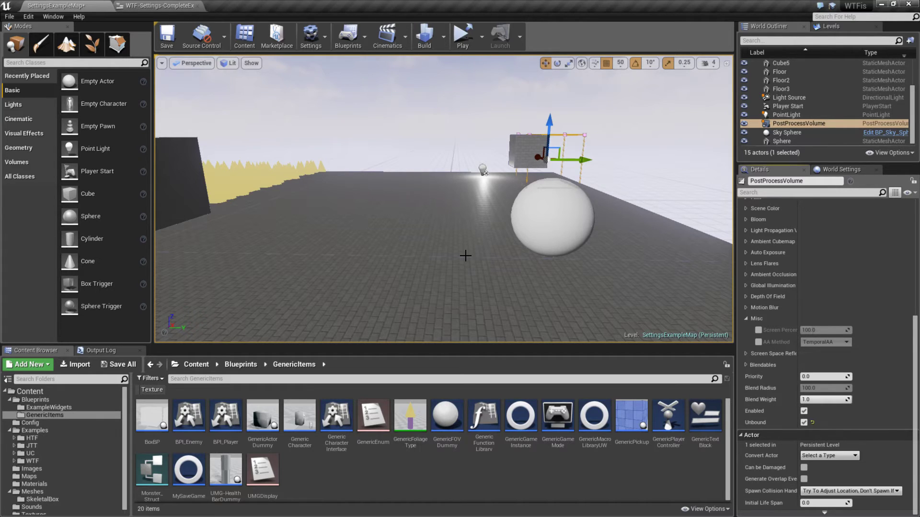
Step: Return to the WTF-Settings-CompleteExample Event Graph and select the Set Anti Aliasing Quality node
{"action": "left_click", "coordinate": [161, 5]}
{"action": "right_click_drag", "start_coordinate": [489, 222], "coordinate": [550, 217]}
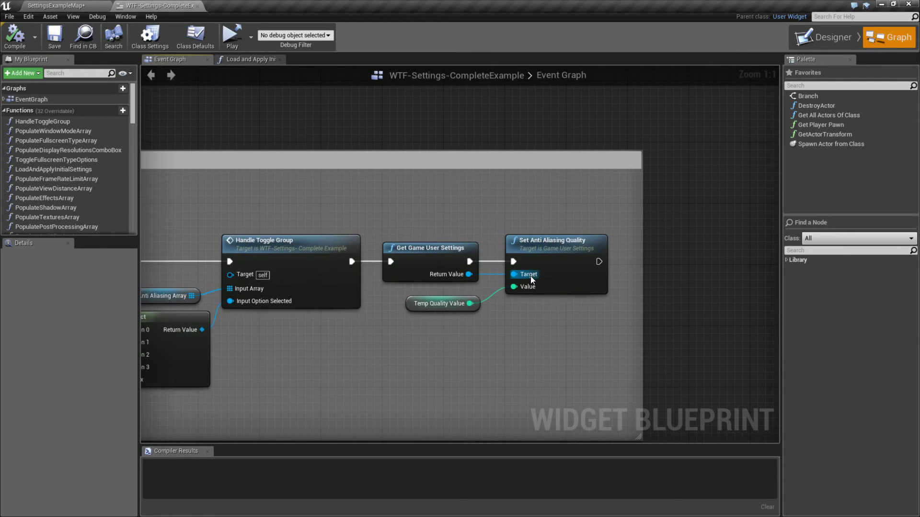
{"action": "right_click_drag", "start_coordinate": [562, 352], "coordinate": [588, 356]}
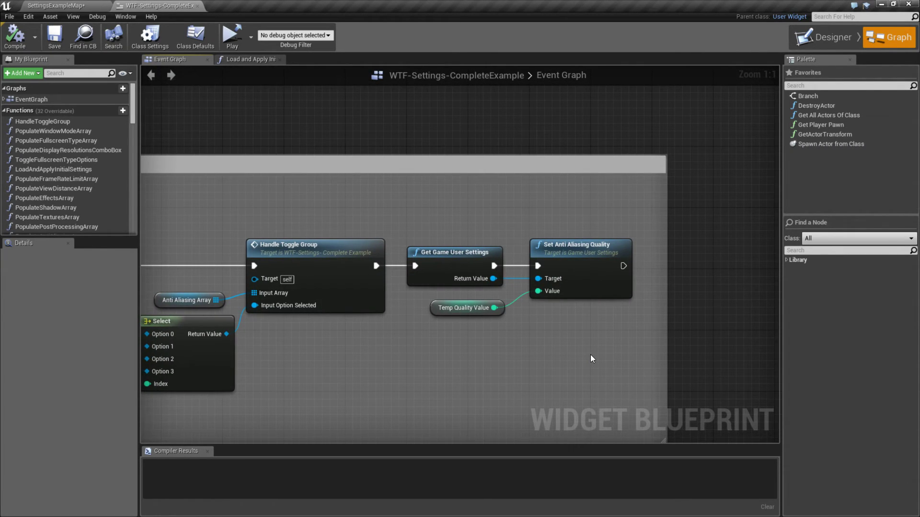
{"action": "right_click_drag", "start_coordinate": [592, 357], "coordinate": [554, 349]}
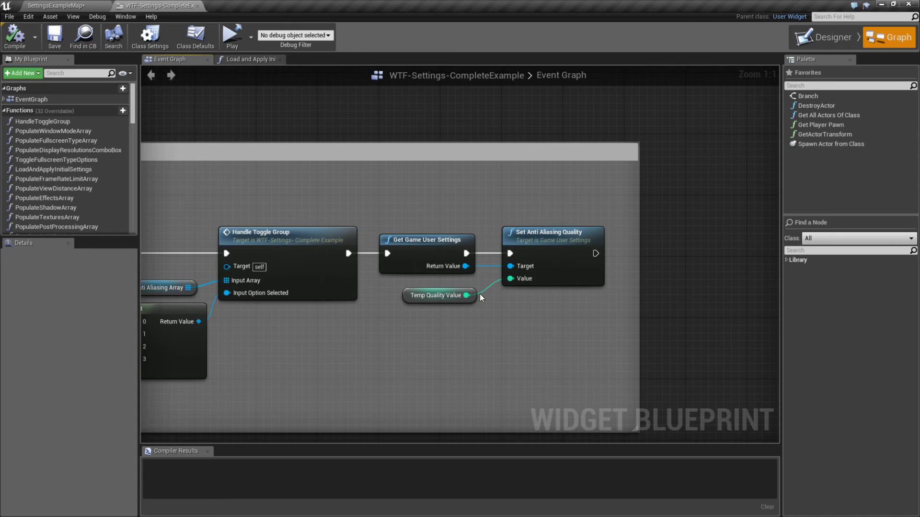
{"action": "left_click", "coordinate": [552, 241]}
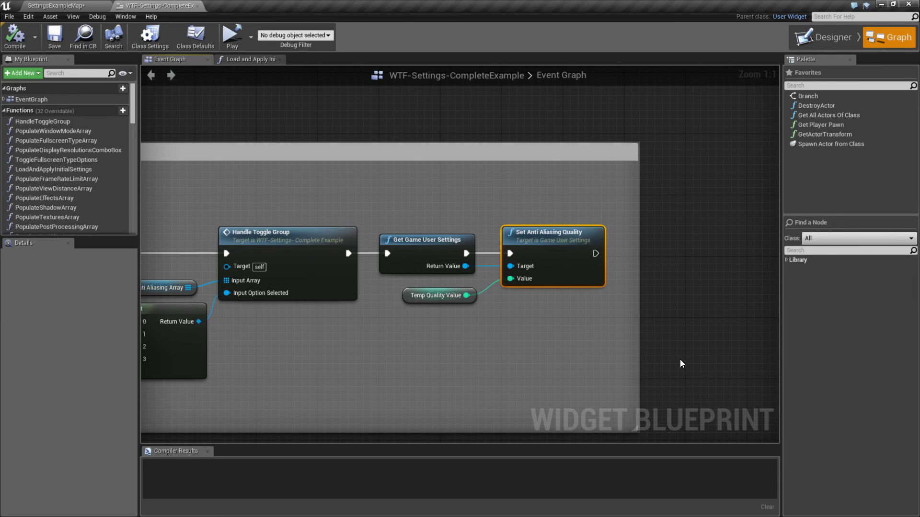
Step: Review the AntiAliasingQuality blocks in BaseScalability.ini, then return to the Unreal editor
{"action": "key", "text": "alt+Tab"}
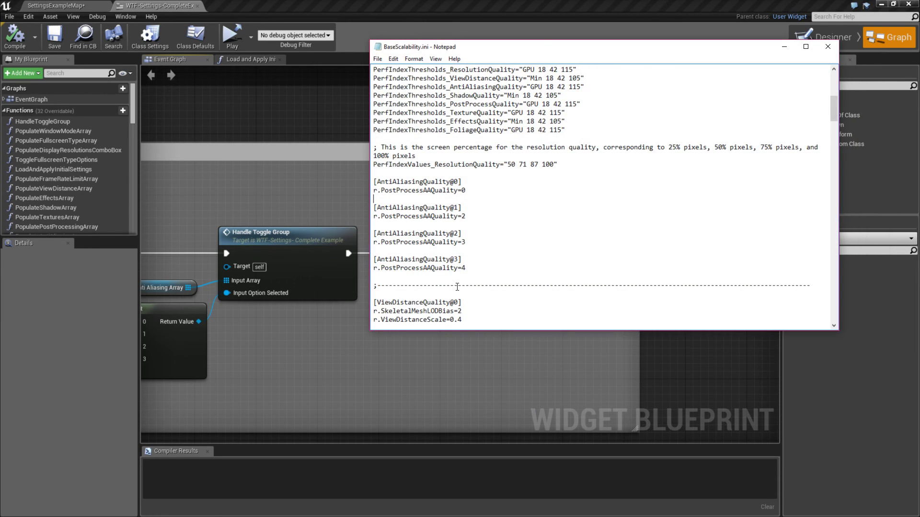
{"action": "mouse_move", "coordinate": [373, 183]}
{"action": "left_mouse_down"}
{"action": "mouse_move", "coordinate": [467, 244]}
{"action": "mouse_move", "coordinate": [482, 266]}
{"action": "mouse_move", "coordinate": [373, 182]}
{"action": "left_mouse_up"}
{"action": "left_click", "coordinate": [482, 266]}
{"action": "left_click", "coordinate": [618, 199]}
{"action": "left_click", "coordinate": [846, 45]}
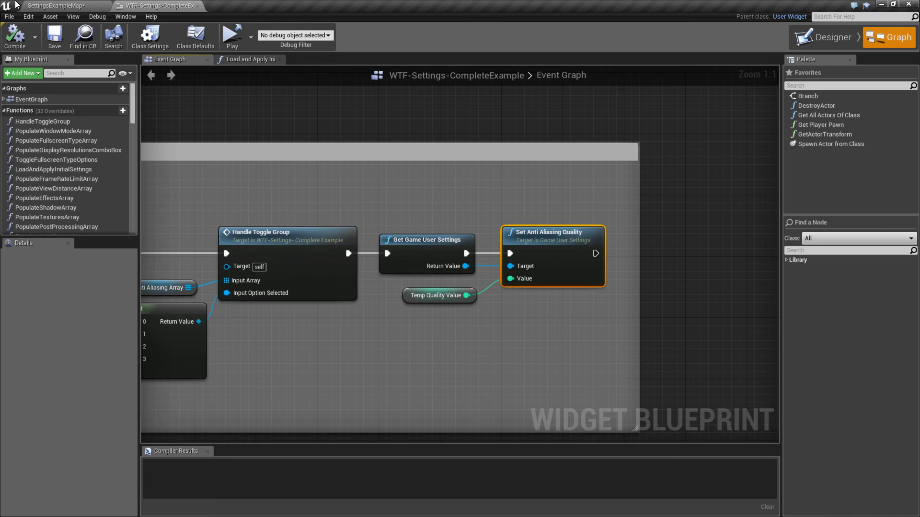
Step: In SettingsExampleMap, re-enable the PostProcessVolume's AA Method override with TemporalAA
{"action": "left_click", "coordinate": [53, 6]}
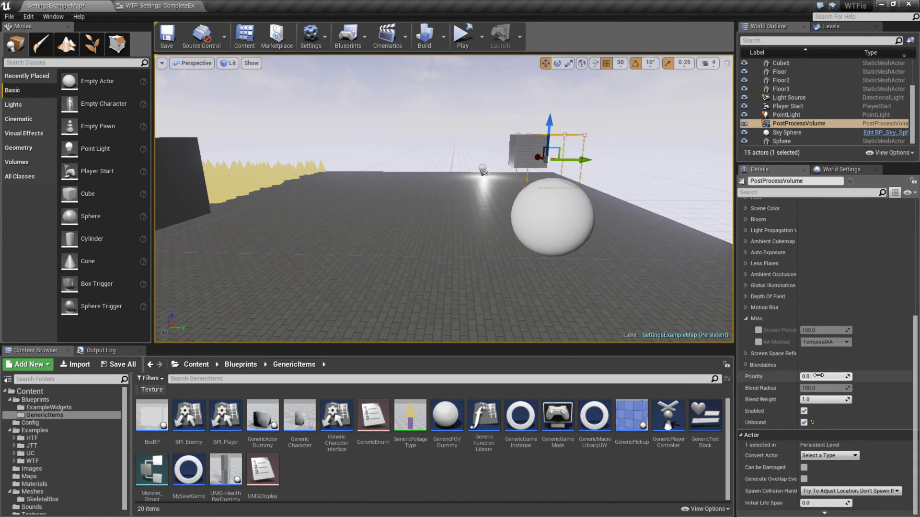
{"action": "left_click", "coordinate": [758, 342]}
{"action": "left_click", "coordinate": [819, 342]}
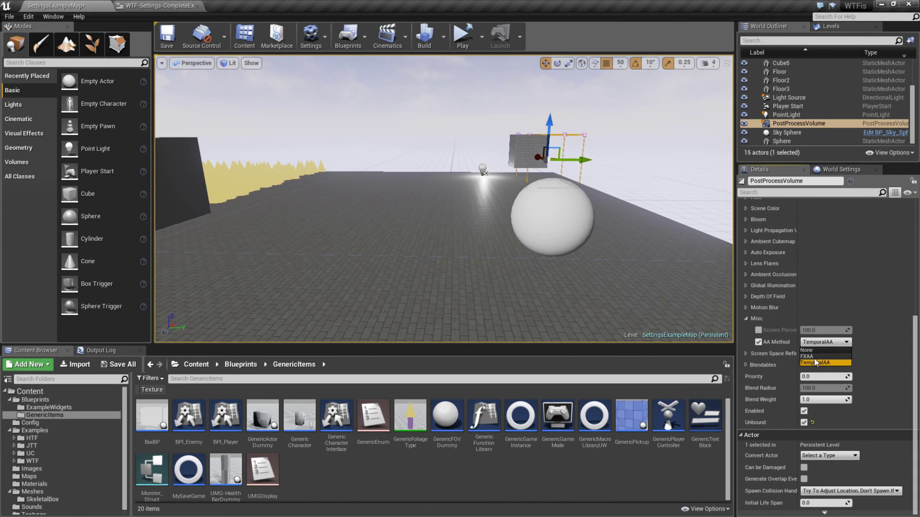
{"action": "left_click", "coordinate": [820, 344]}
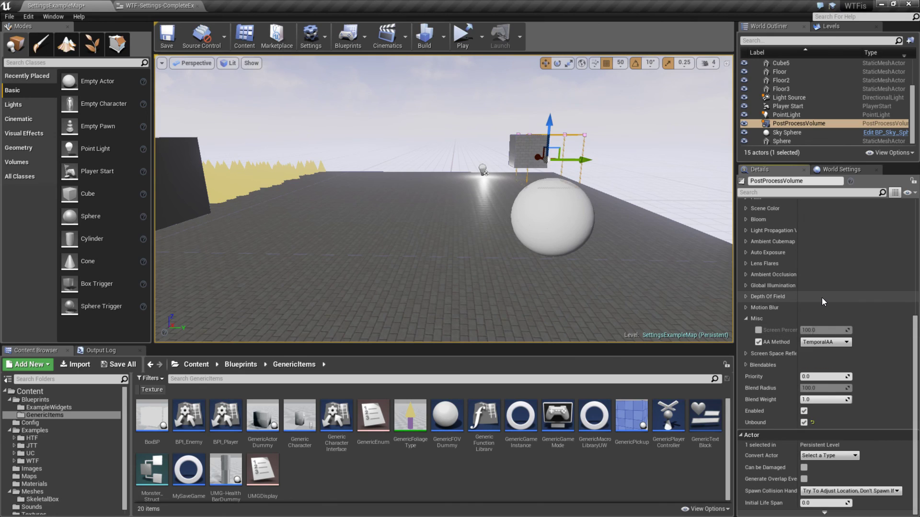